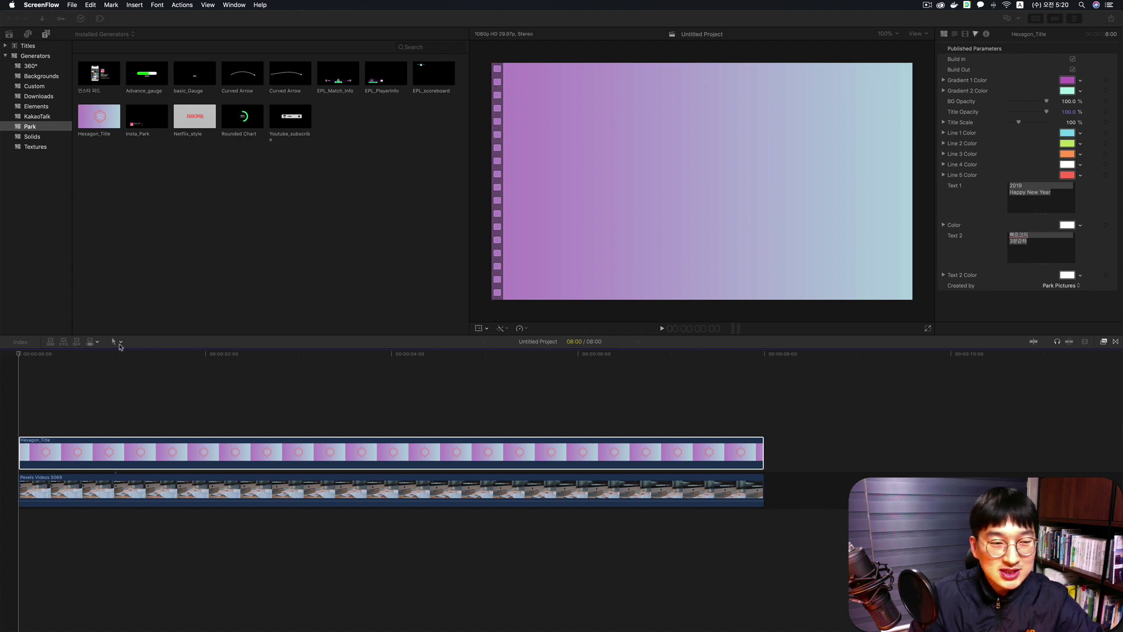
# Play the Hexagon_Title animation over the keyboard video in the viewer.
pyautogui.click(662, 329)
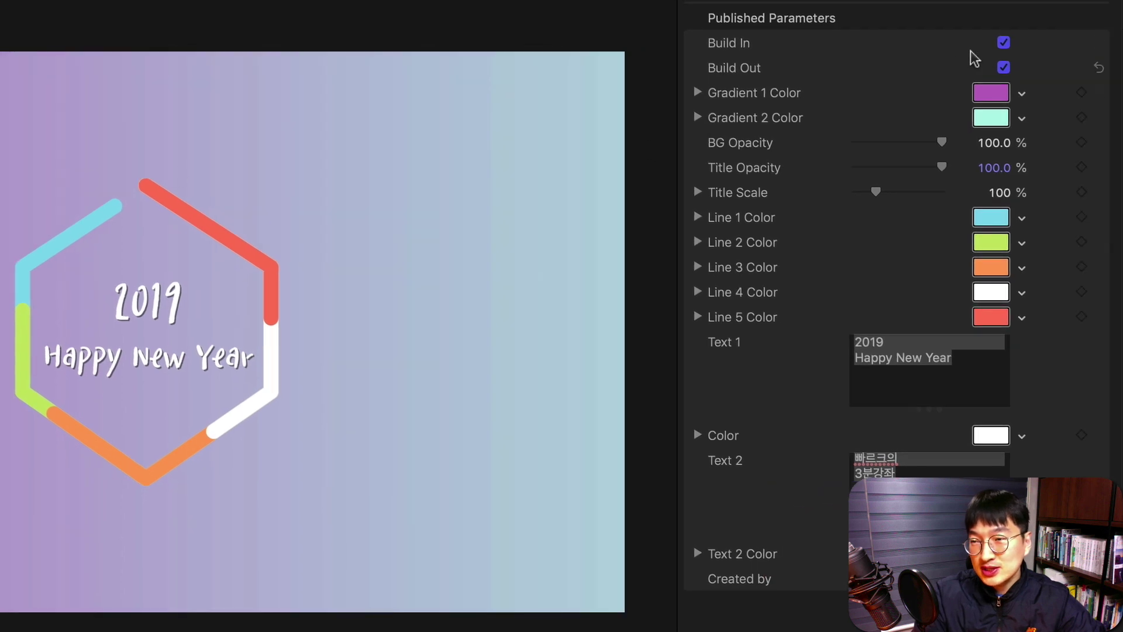
# Check both Build In and Build Out in the Hexagon title's Published Parameters.
pyautogui.click(1004, 43)
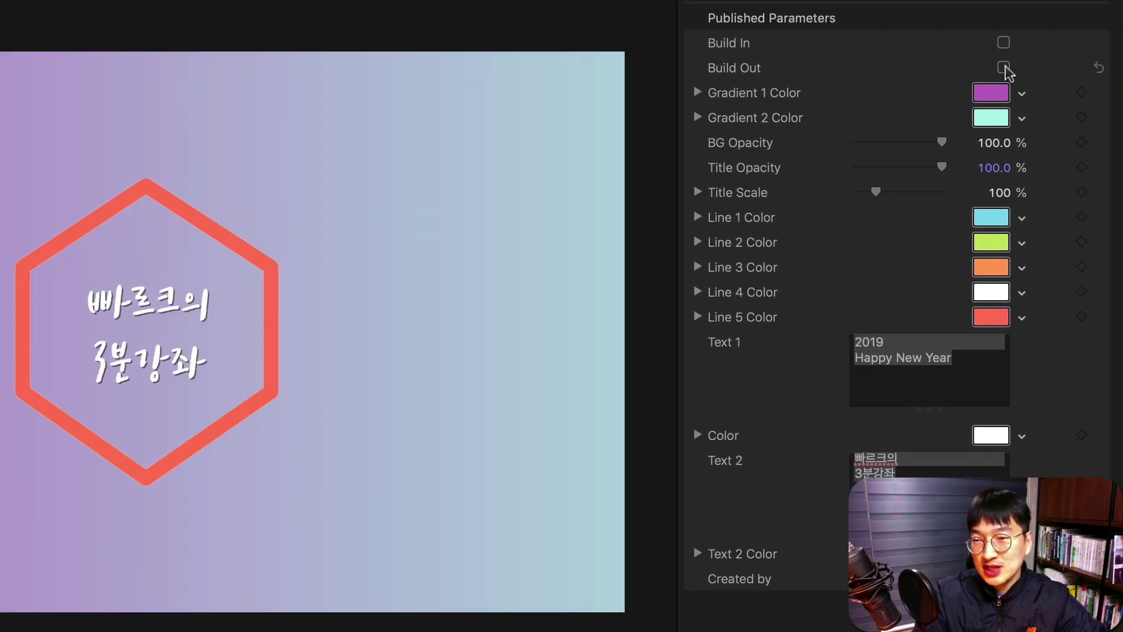
pyautogui.click(1003, 42)
pyautogui.click(1003, 67)
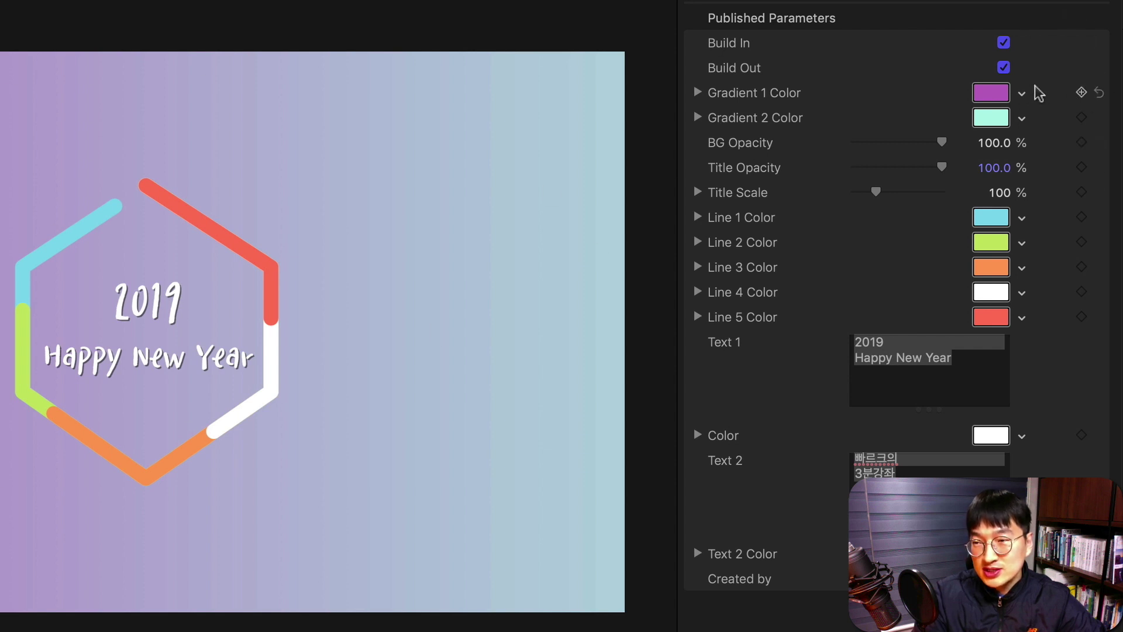
pyautogui.click(990, 94)
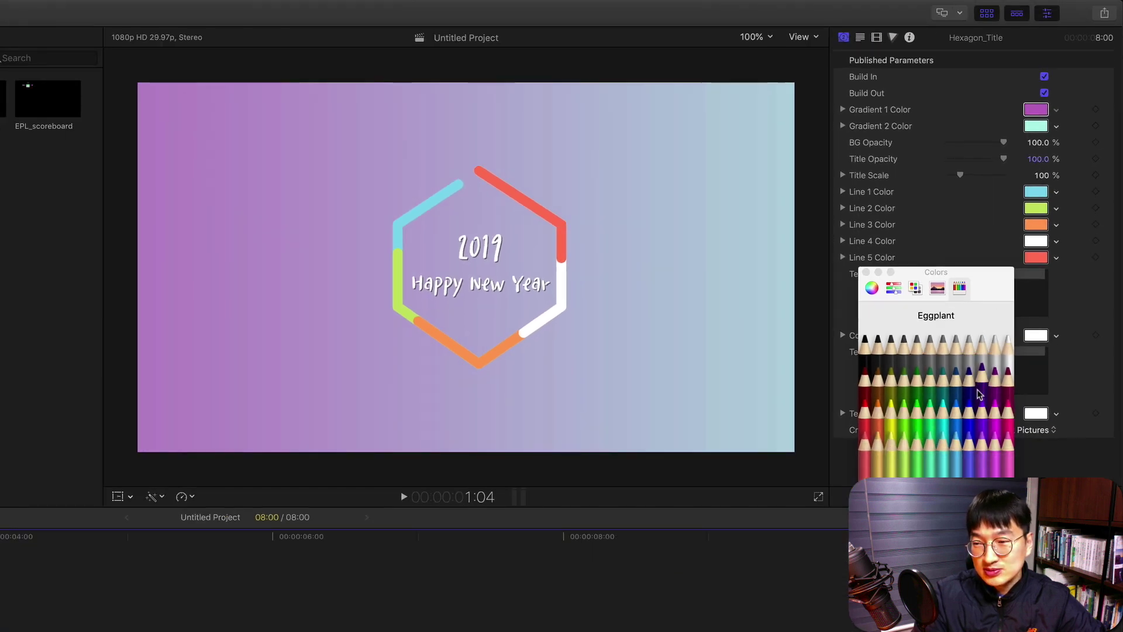
pyautogui.click(980, 389)
pyautogui.click(972, 434)
pyautogui.click(952, 443)
pyautogui.click(916, 377)
pyautogui.click(908, 439)
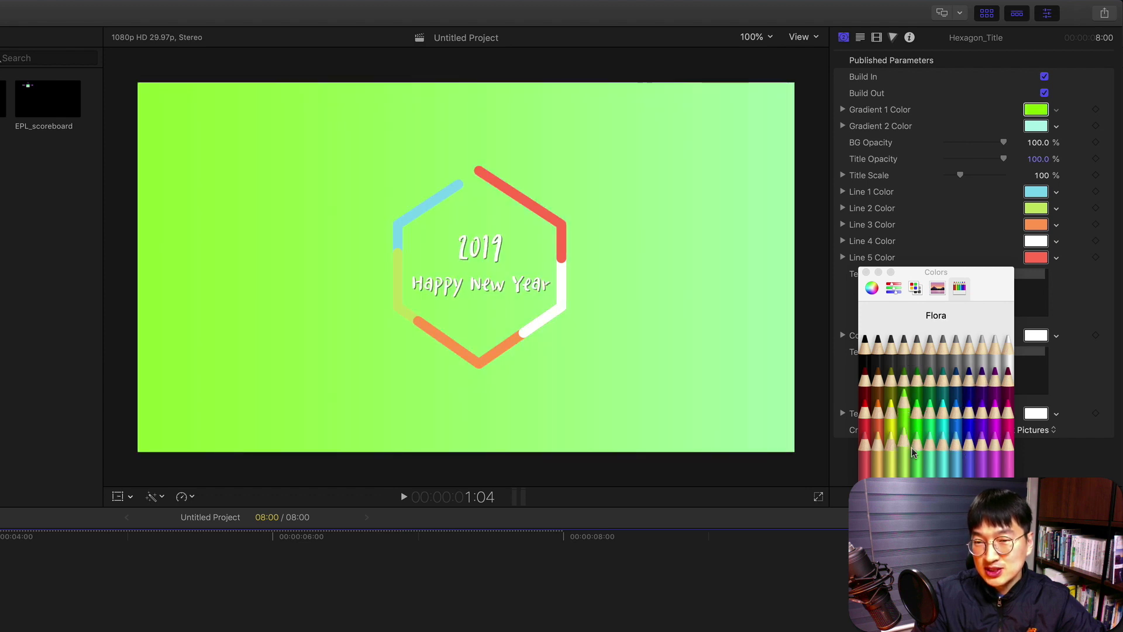
pyautogui.click(866, 271)
pyautogui.press('super+z')
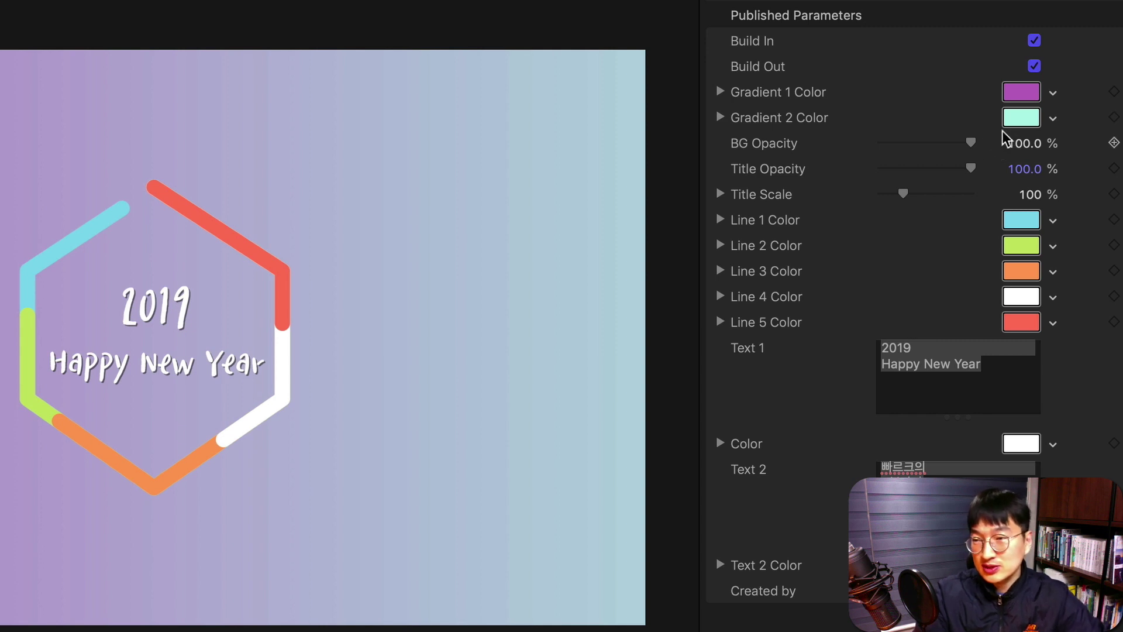
pyautogui.moveTo(970, 142); pyautogui.dragTo(835, 143)
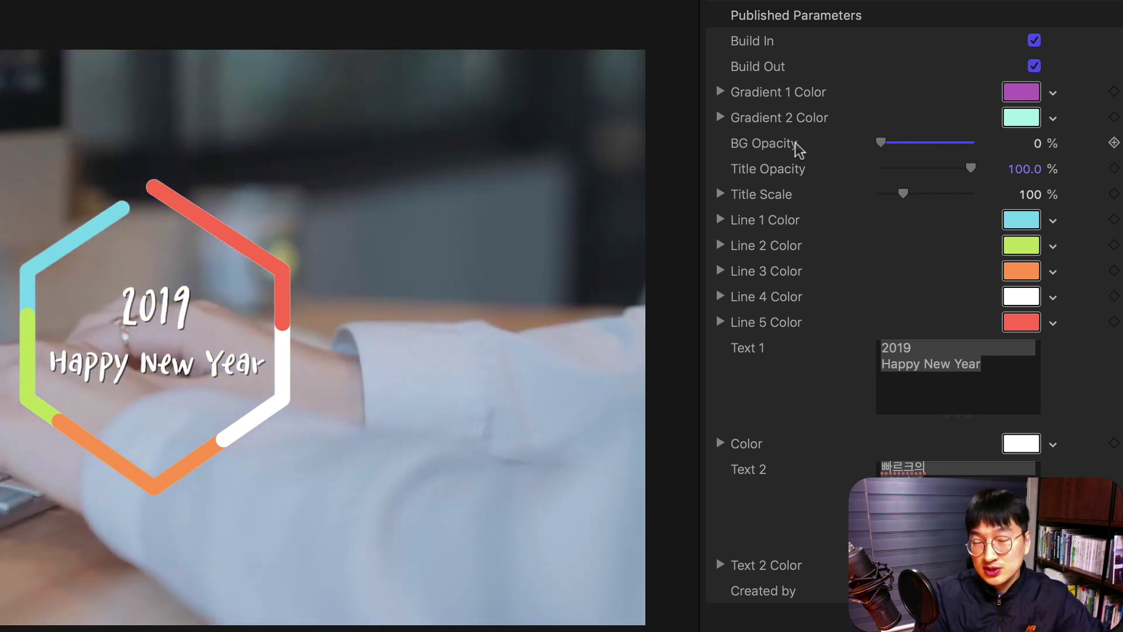
# Enter 50% for BG Opacity, then return the playhead to the project start.
pyautogui.click(1040, 147)
pyautogui.write('50')
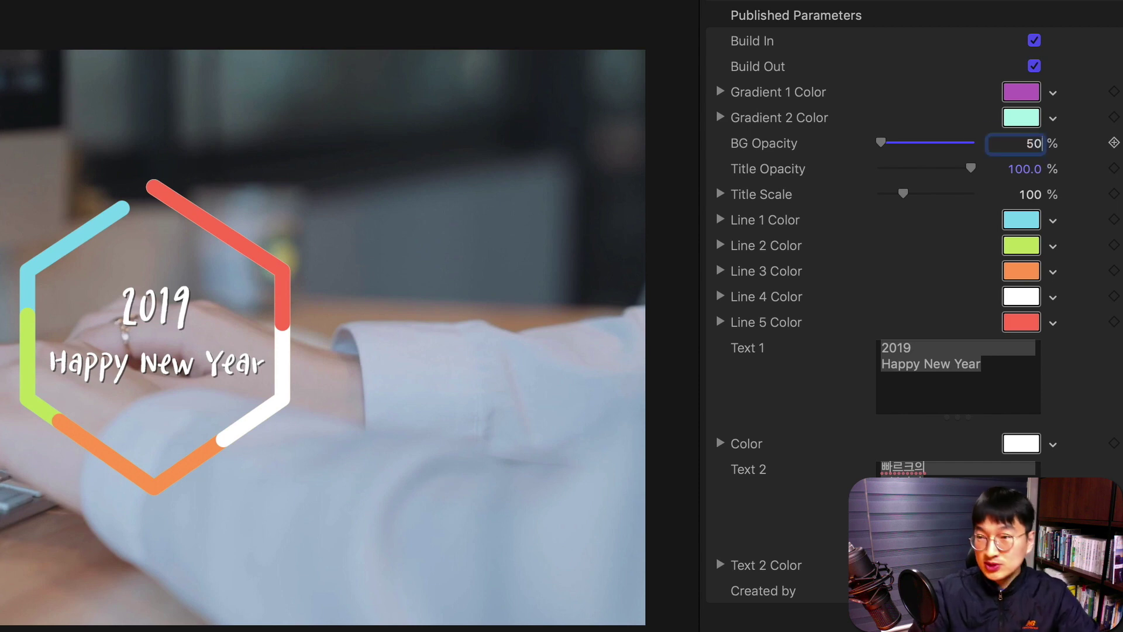
pyautogui.press('Return')
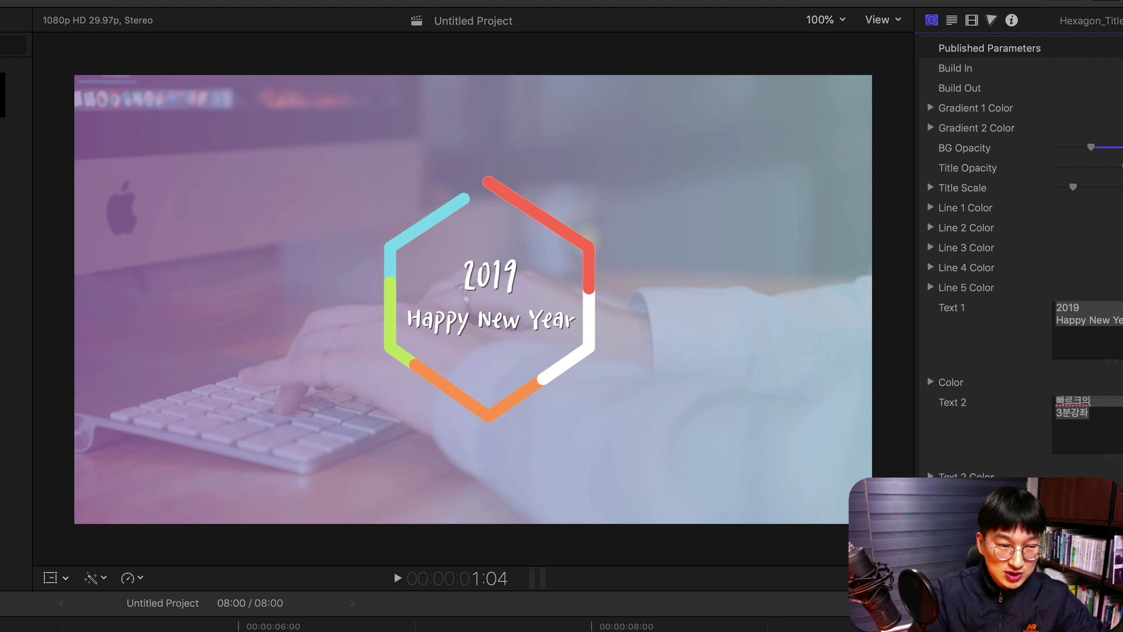
pyautogui.press('Home')
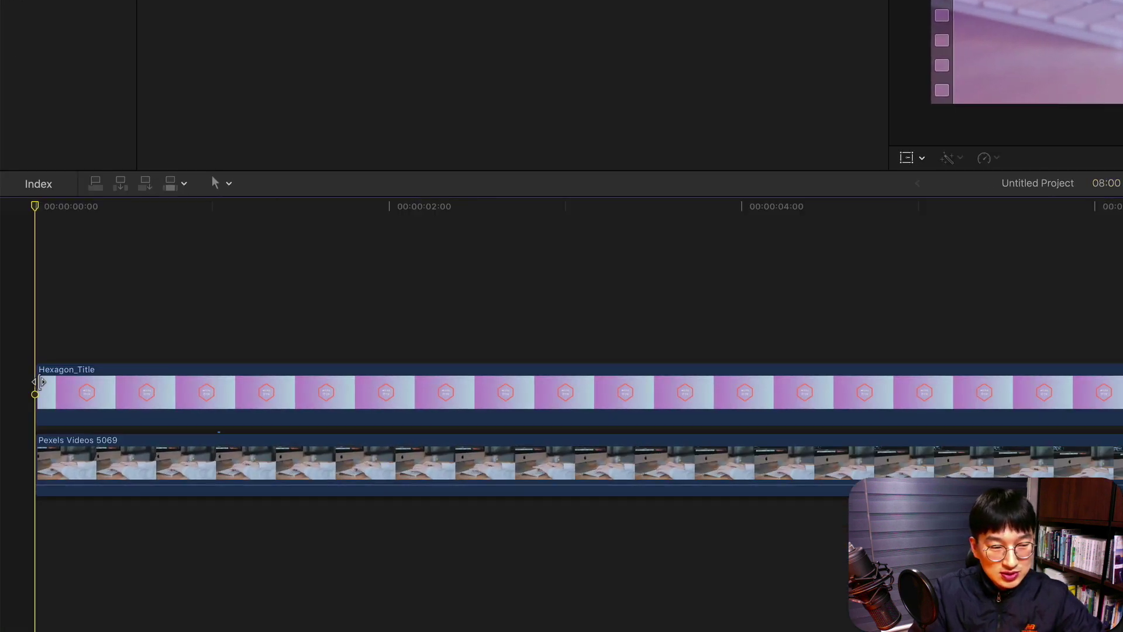
# Trim the title to start about 21 frames later, preview it, and lower BG Opacity.
pyautogui.moveTo(41, 382); pyautogui.dragTo(197, 382)
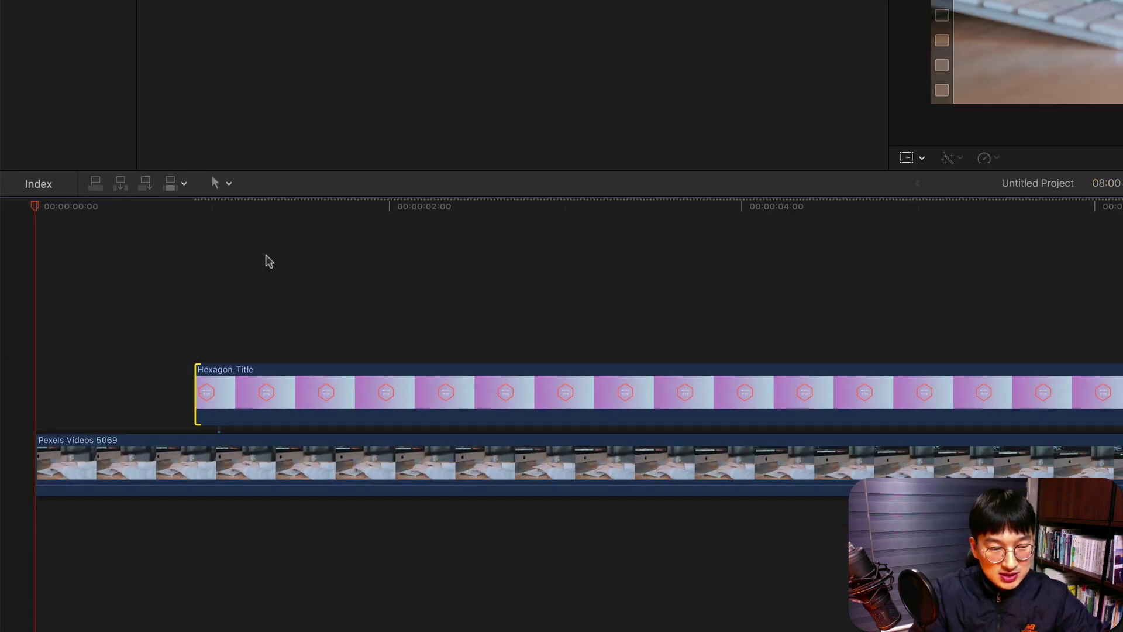
pyautogui.press('space')
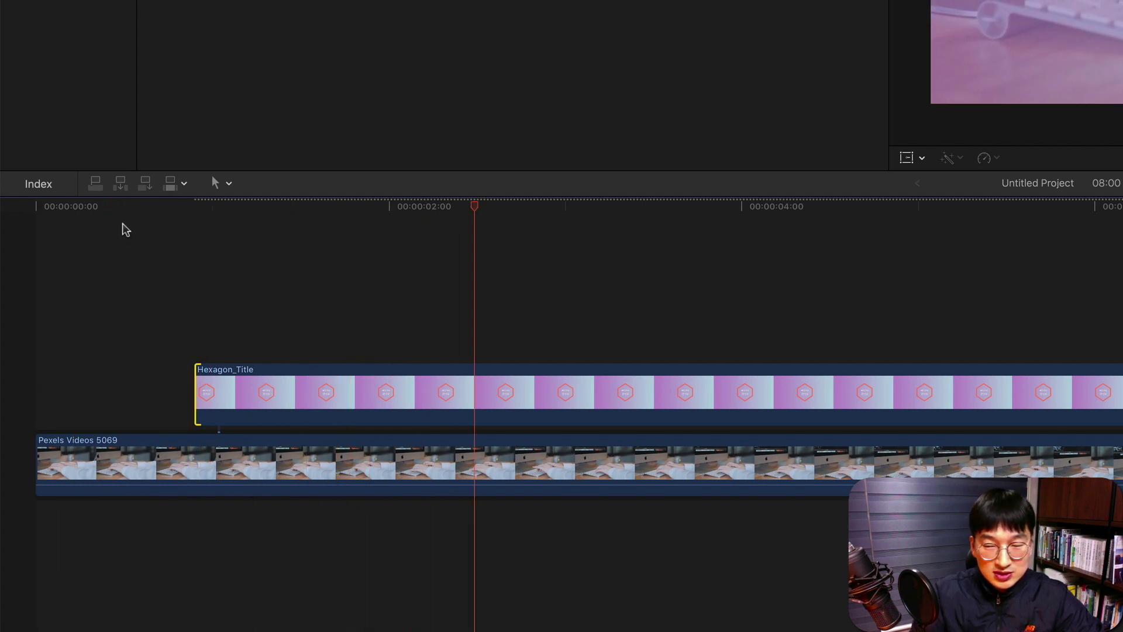
pyautogui.moveTo(205, 206); pyautogui.dragTo(187, 205)
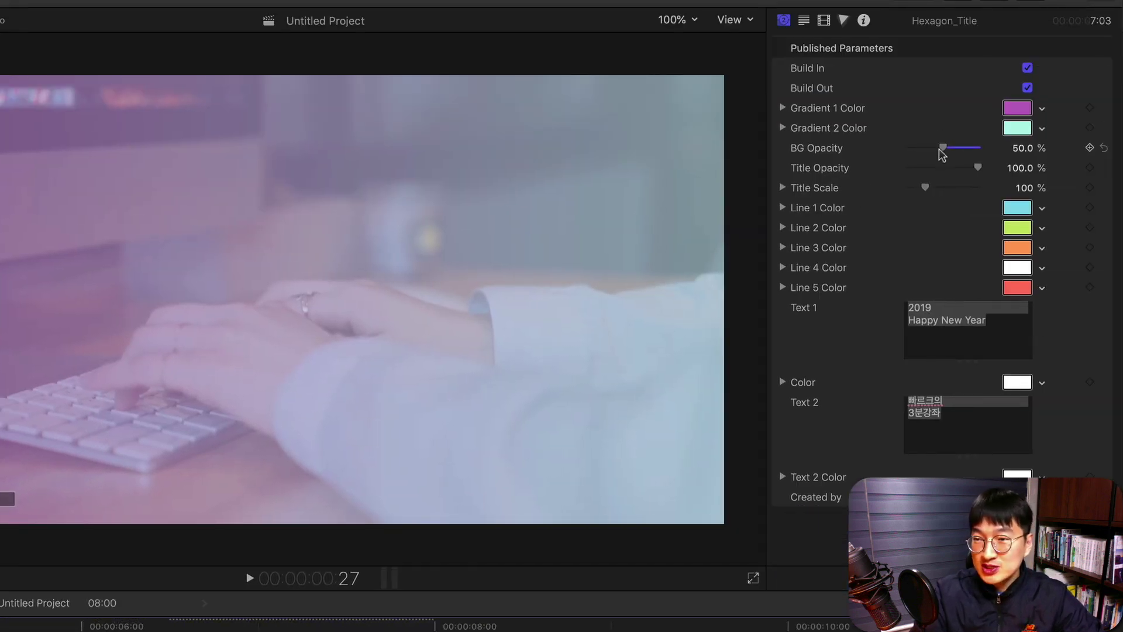
pyautogui.moveTo(939, 149); pyautogui.dragTo(898, 145)
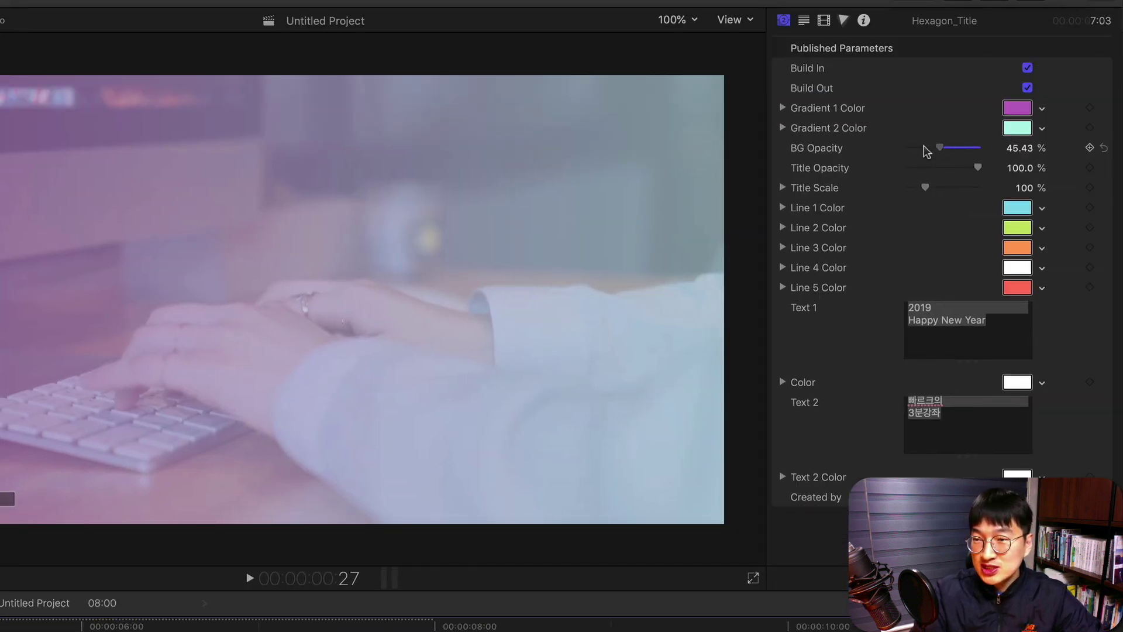
# Keyframe BG Opacity from 0% to about 59%, preview the fade, then reset it to 100%.
pyautogui.click(1089, 148)
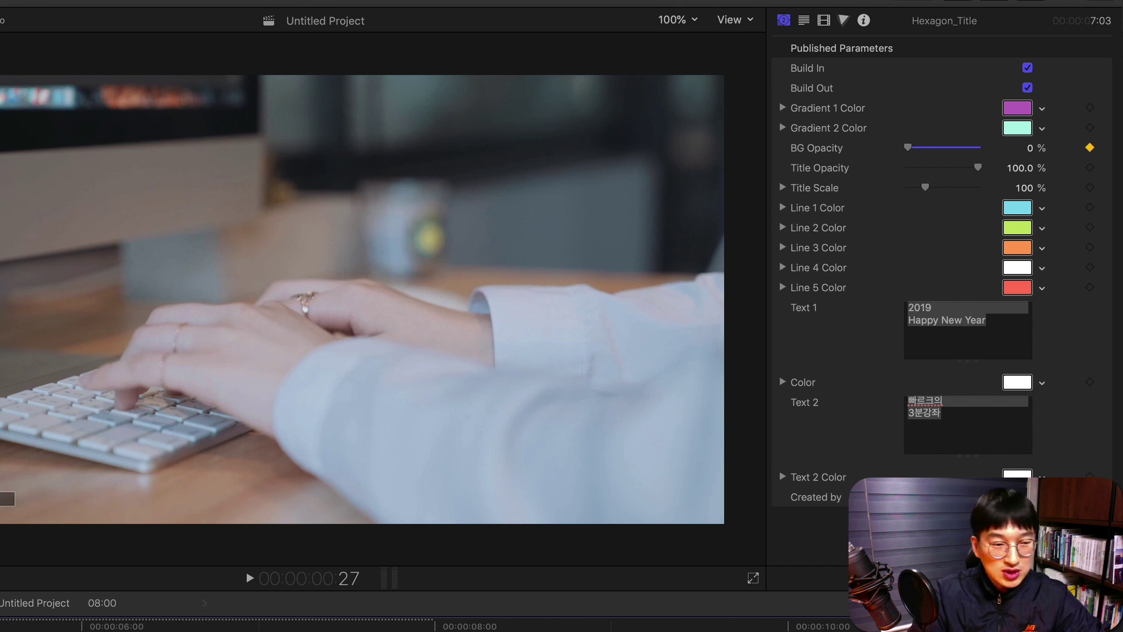
pyautogui.press('space')
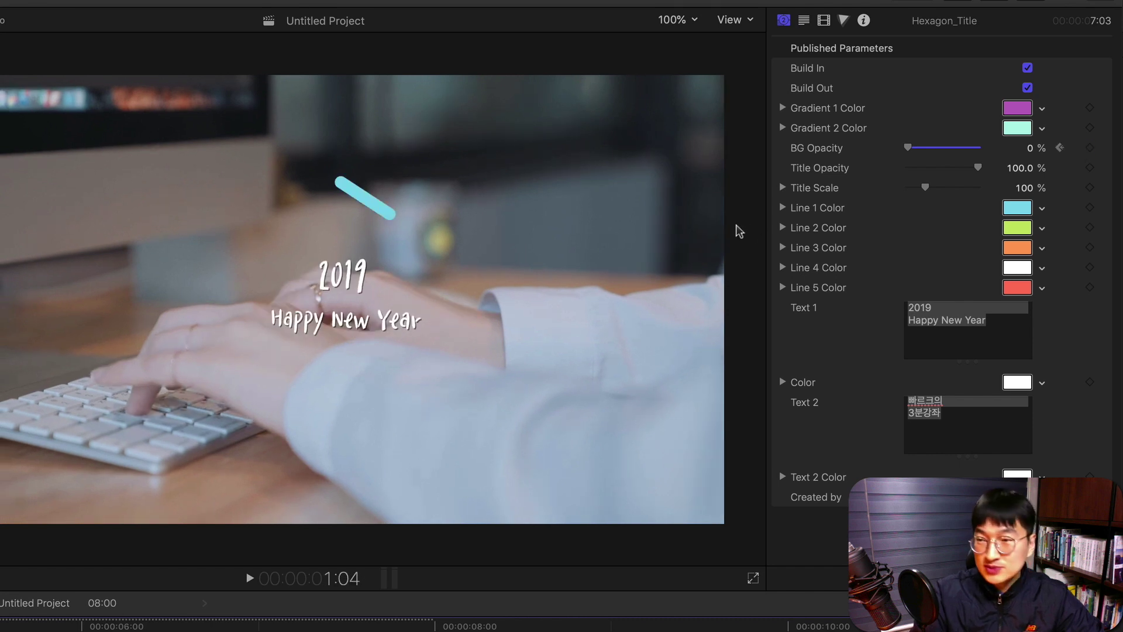
pyautogui.moveTo(908, 147); pyautogui.dragTo(951, 147)
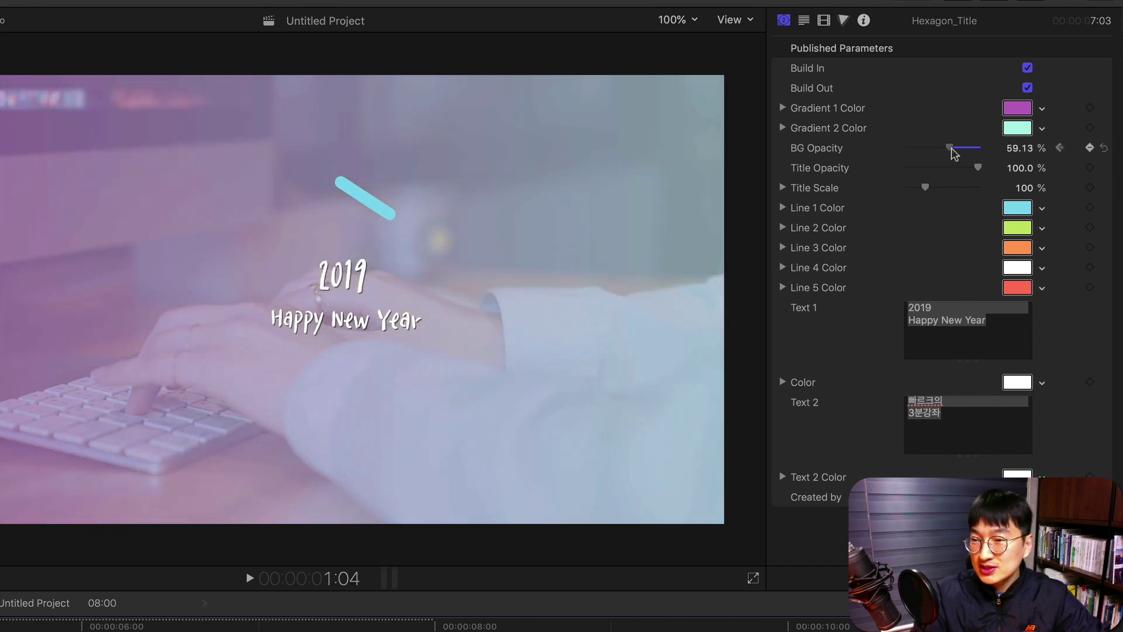
pyautogui.click(1089, 147)
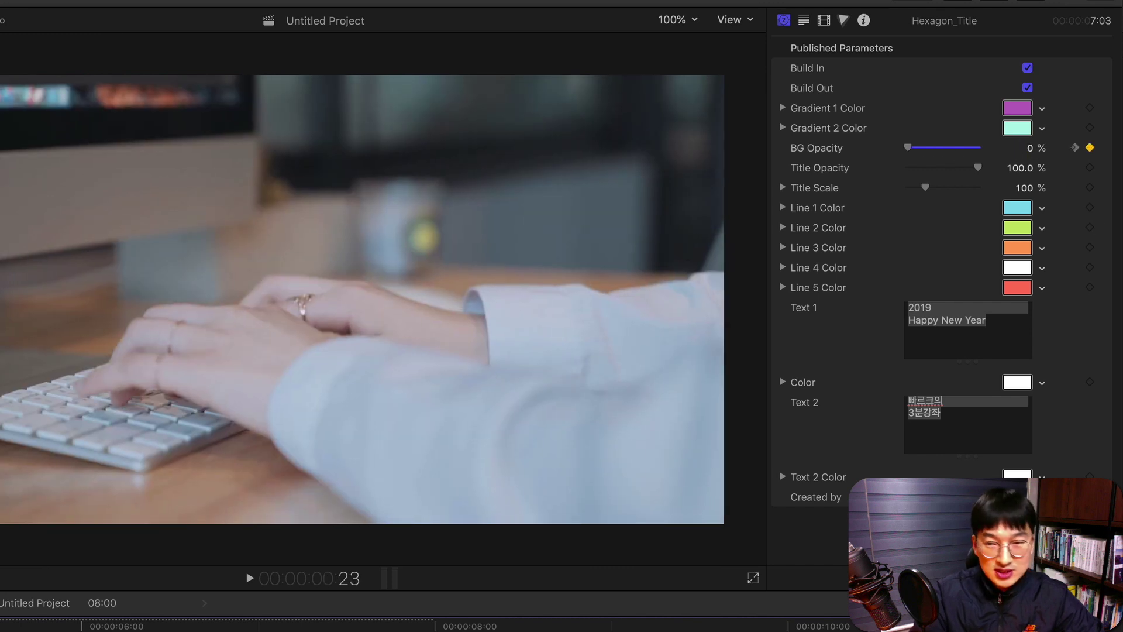
pyautogui.press('space')
pyautogui.press('space')
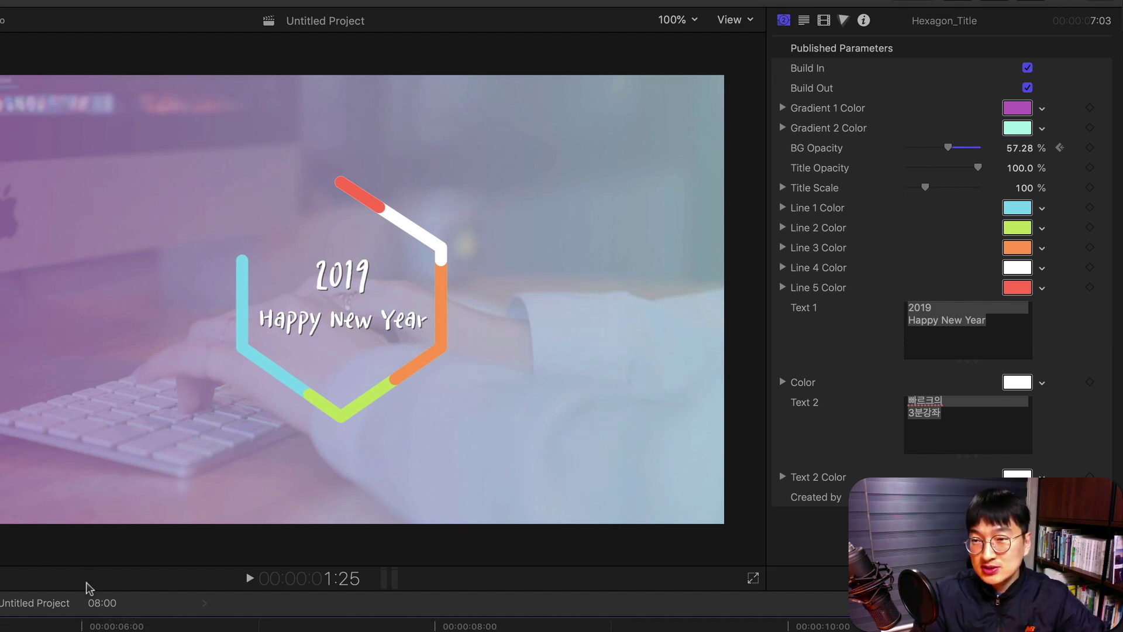
pyautogui.click(1105, 149)
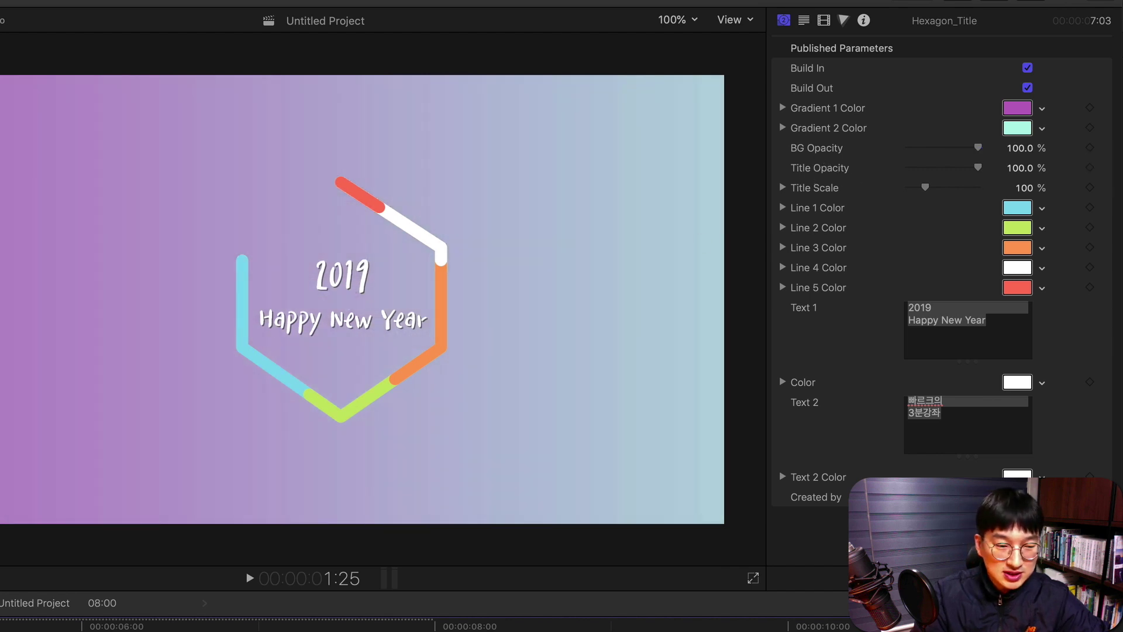
# Set BG Opacity to 30%, keep Title Opacity at 100%, and shrink Title Scale to 87%.
pyautogui.moveTo(978, 168)
pyautogui.mouseDown()
pyautogui.moveTo(936, 171)
pyautogui.moveTo(965, 170)
pyautogui.mouseUp()
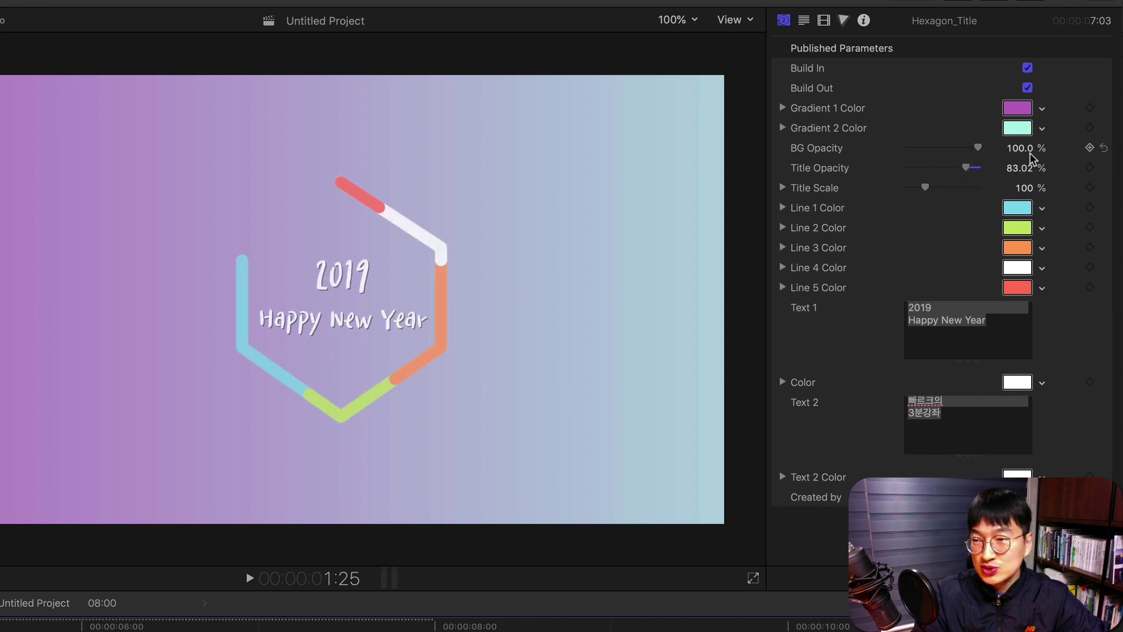
pyautogui.click(1020, 148)
pyautogui.write('30')
pyautogui.press('Return')
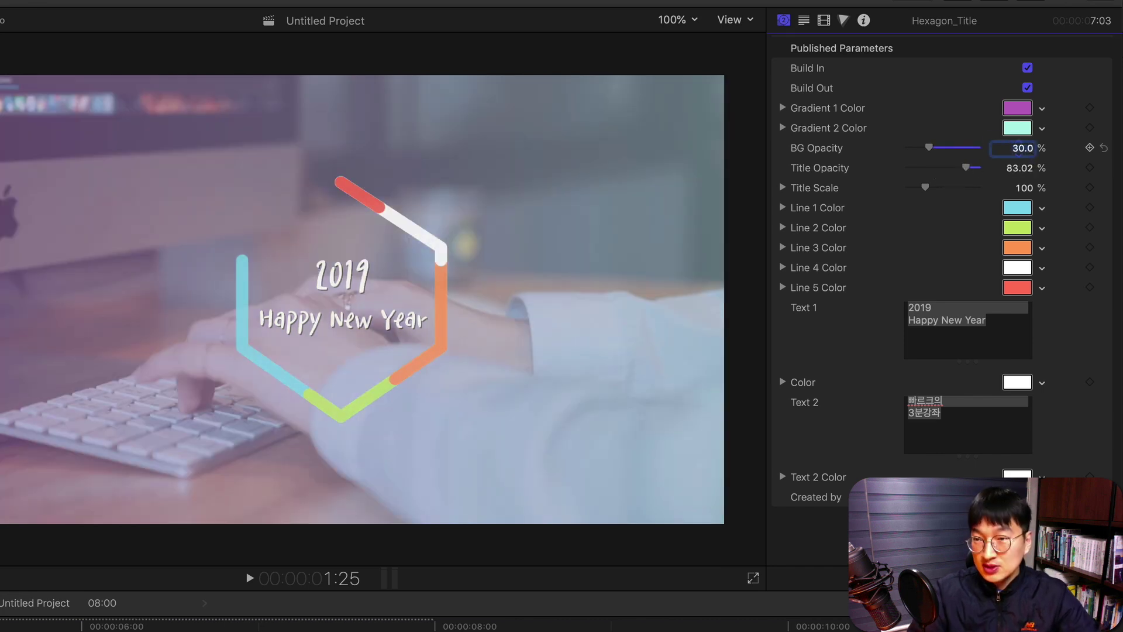
pyautogui.moveTo(974, 172)
pyautogui.mouseDown()
pyautogui.moveTo(899, 174)
pyautogui.moveTo(978, 173)
pyautogui.mouseUp()
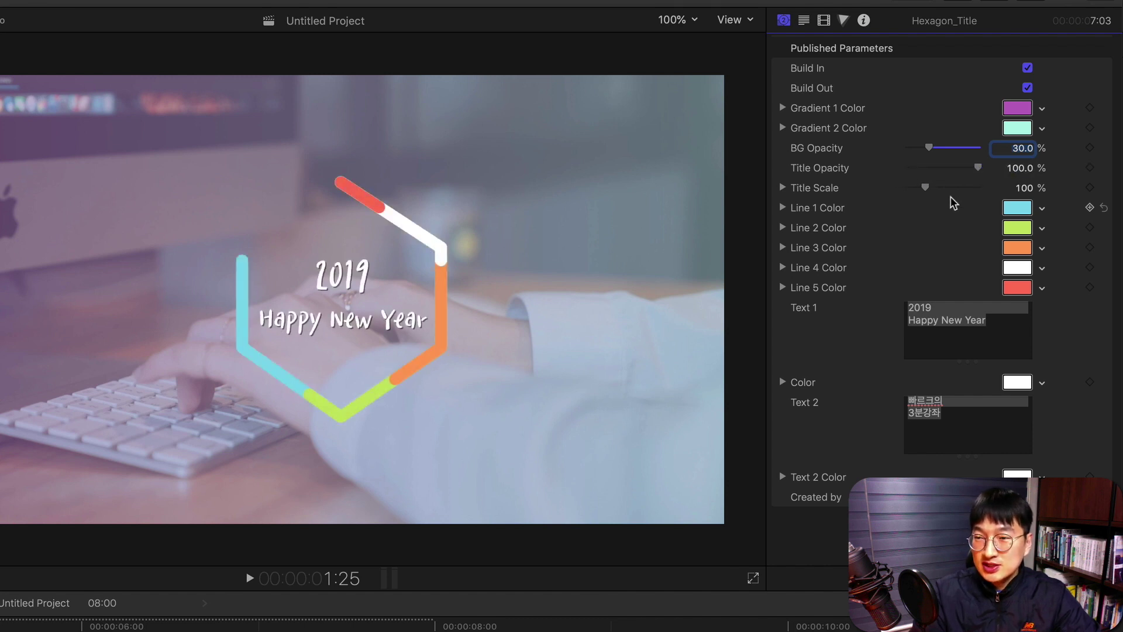
pyautogui.moveTo(925, 187)
pyautogui.mouseDown()
pyautogui.moveTo(940, 188)
pyautogui.moveTo(928, 195)
pyautogui.mouseUp()
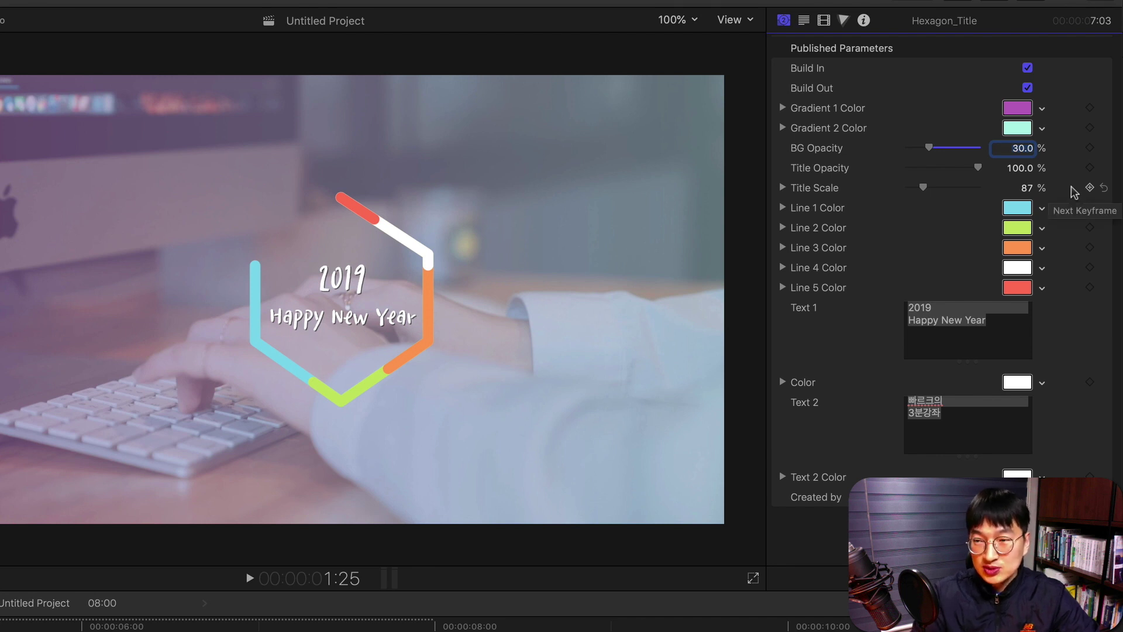
# Set Title Scale to 50%, then back to 100%.
pyautogui.click(1027, 189)
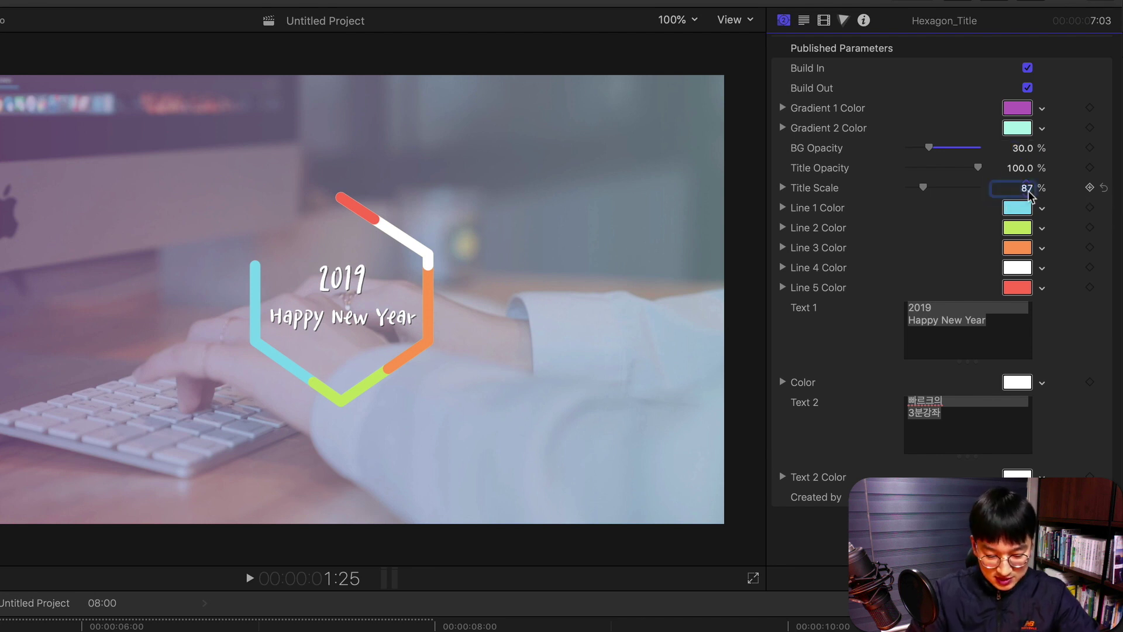
pyautogui.write('50')
pyautogui.press('Return')
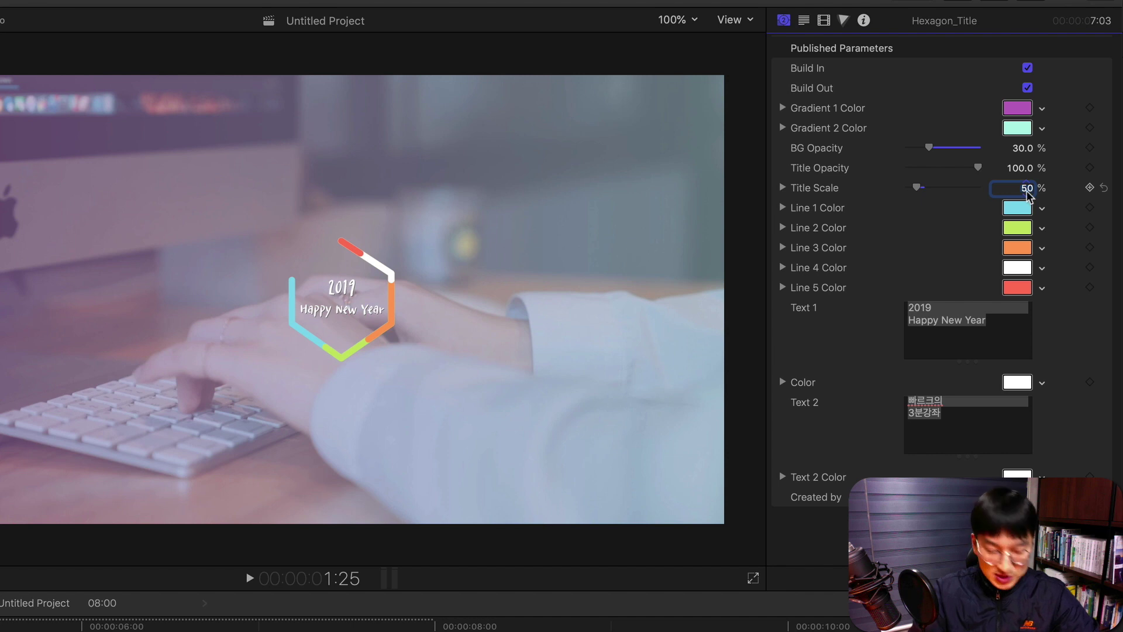
pyautogui.write('100')
pyautogui.press('Return')
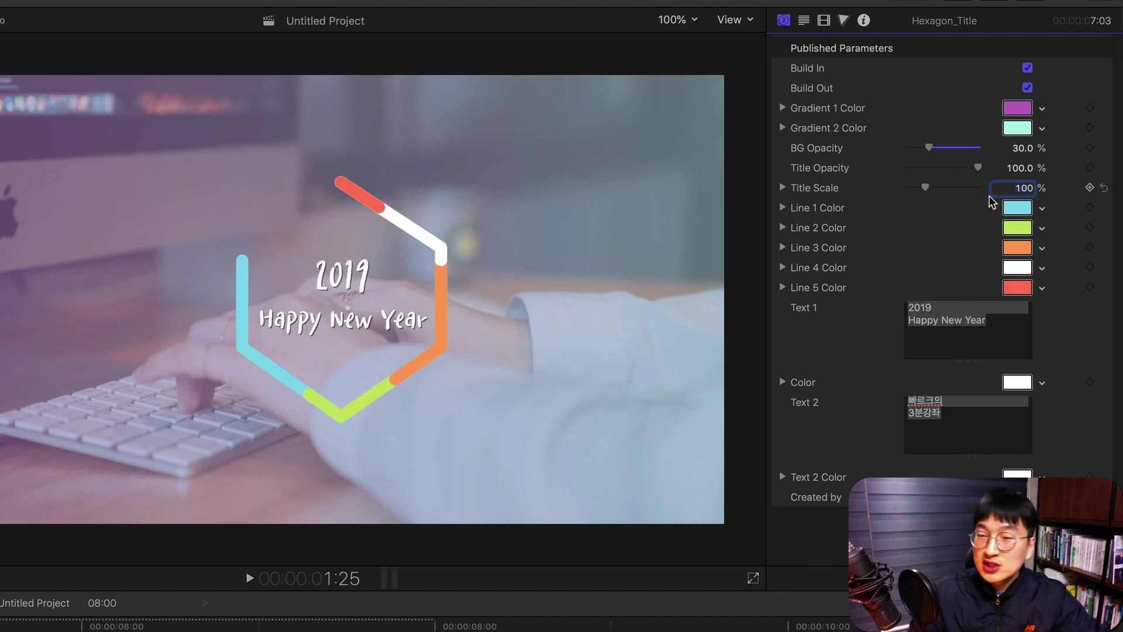
# Step frame by frame through the hexagon's draw-on animation.
pyautogui.press('Left')
pyautogui.press('Left')
pyautogui.press('Left')
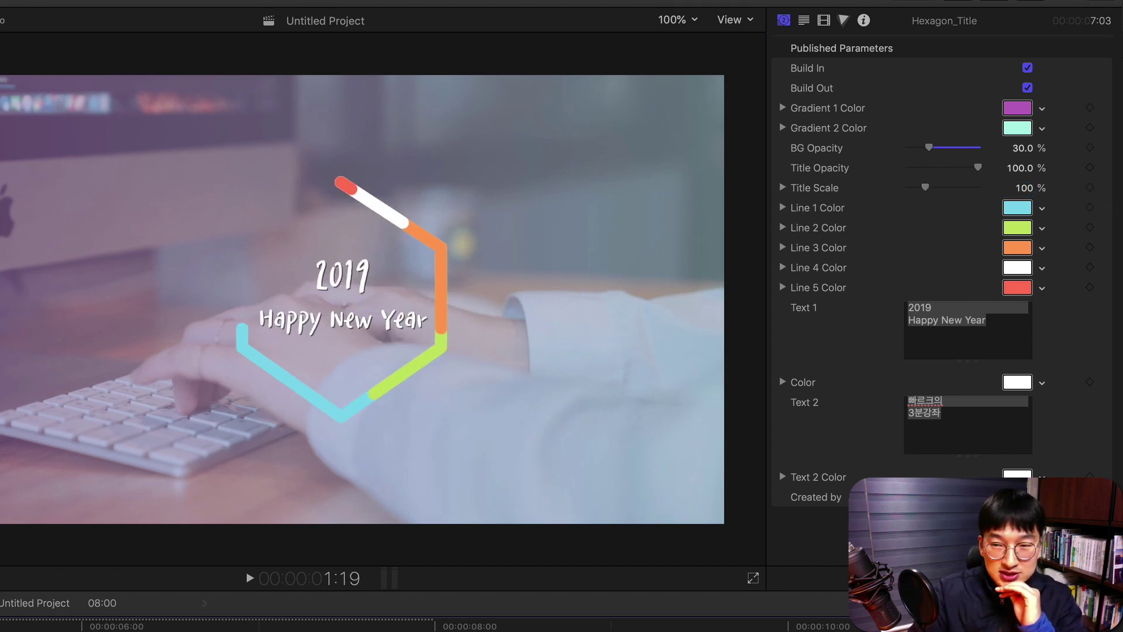
pyautogui.press('Left')
pyautogui.press('Left')
pyautogui.press('Left')
pyautogui.press('Left')
pyautogui.press('Left')
pyautogui.press('Left')
pyautogui.press('Left')
pyautogui.press('Right')
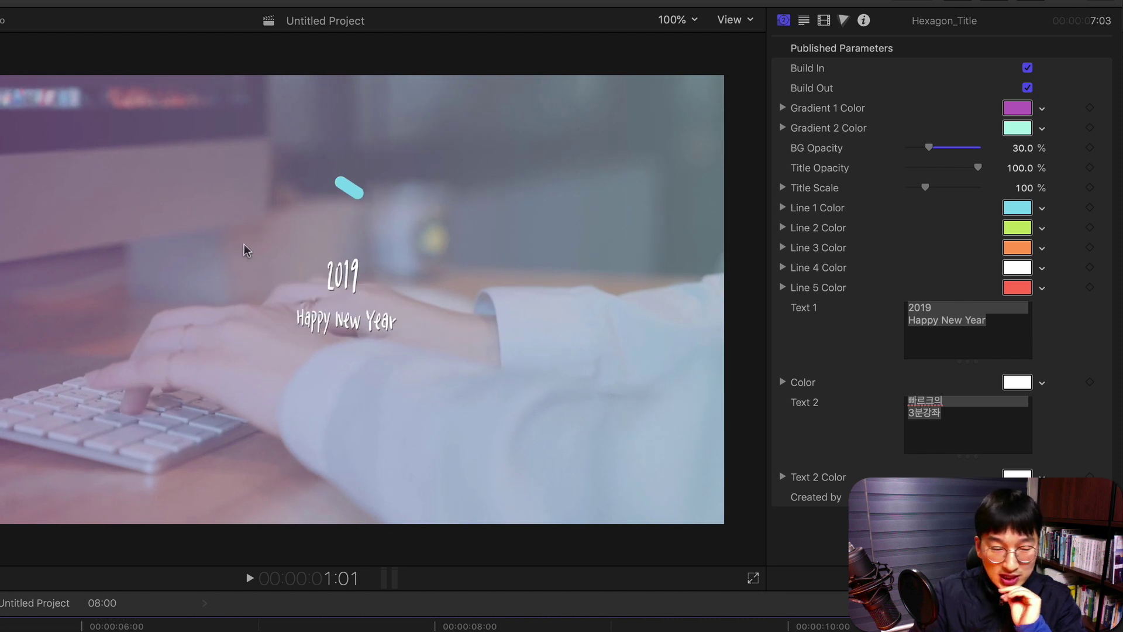
pyautogui.press('Right')
pyautogui.press('Right')
pyautogui.press('Right')
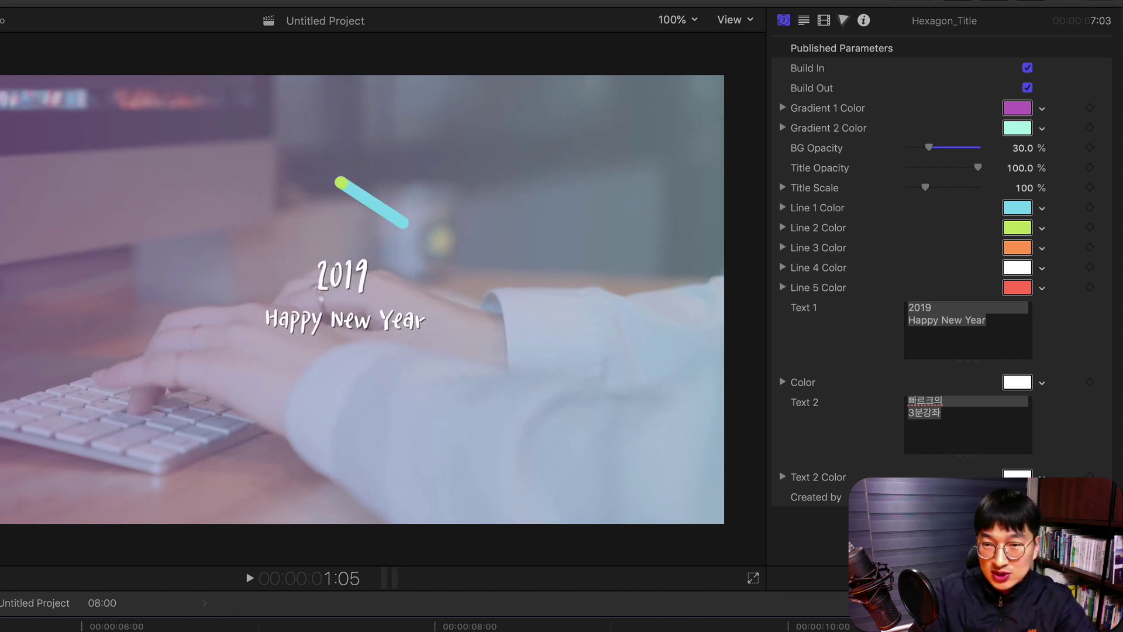
pyautogui.press('Right')
pyautogui.press('Right')
pyautogui.press('Right')
pyautogui.press('Right')
pyautogui.press('Right')
pyautogui.press('Right')
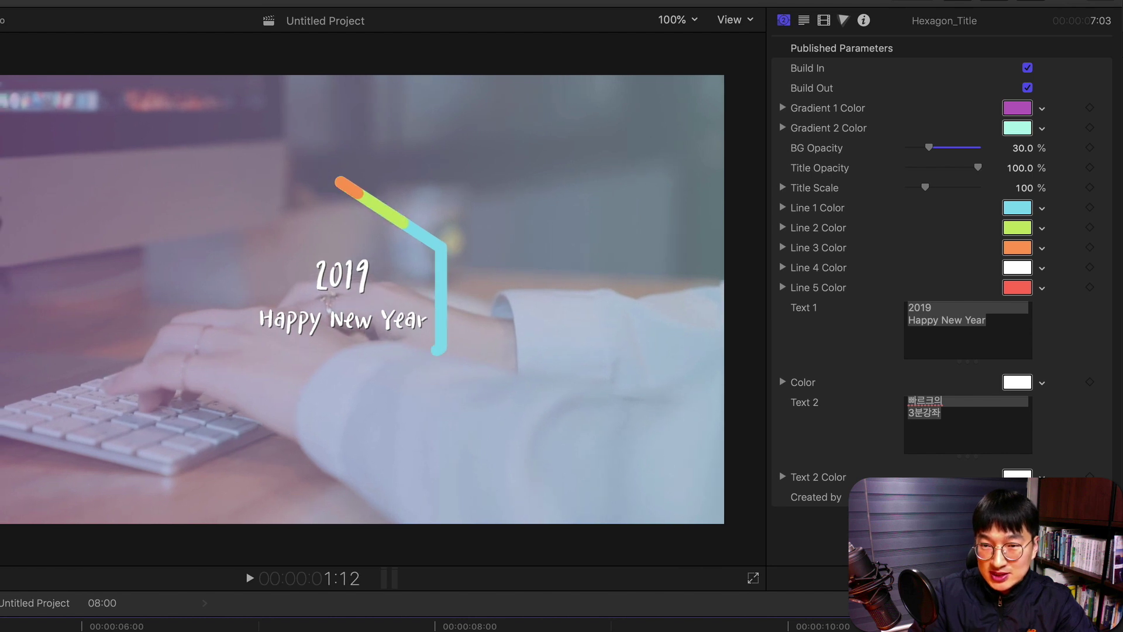
pyautogui.press('Right')
pyautogui.press('Right')
pyautogui.press('Right')
pyautogui.press('Right')
pyautogui.press('Right')
pyautogui.press('Right')
pyautogui.press('Right')
pyautogui.press('Right')
pyautogui.press('Right')
pyautogui.press('Right')
pyautogui.press('Right')
pyautogui.press('Right')
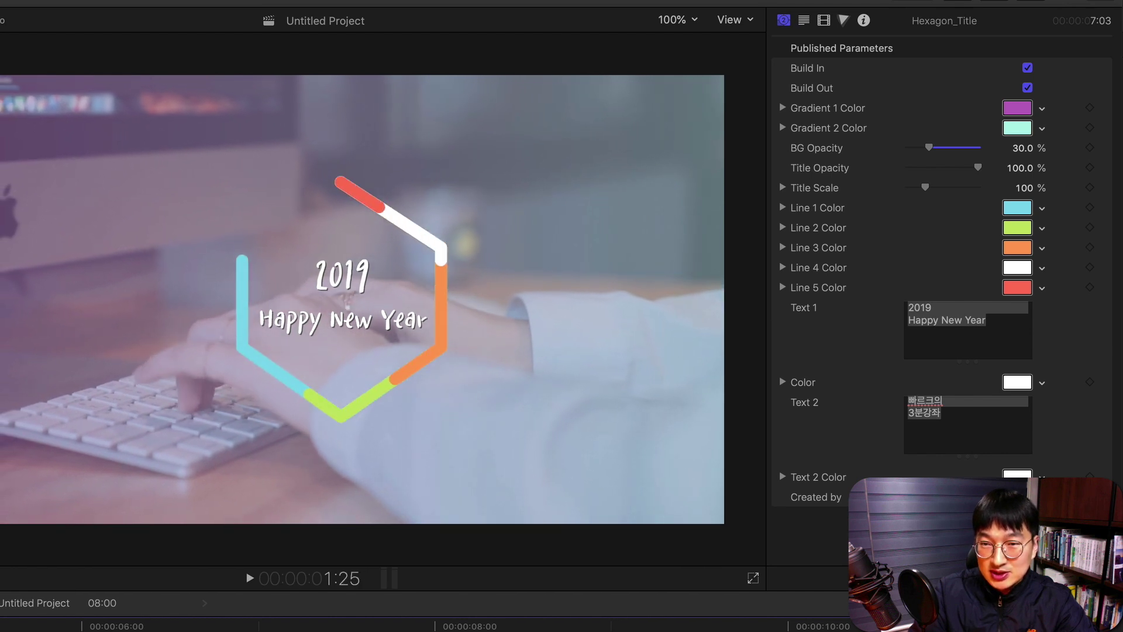
pyautogui.press('Right')
pyautogui.press('Right')
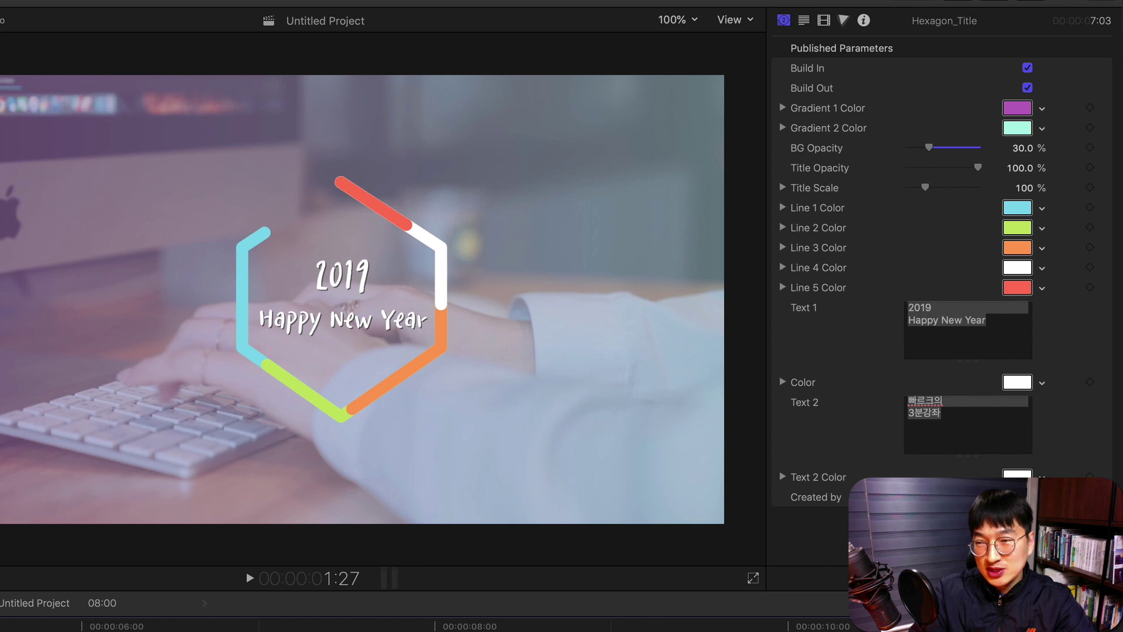
# Recolor the first (top, red) hexagon line blue with the pencil color picker.
pyautogui.click(1018, 207)
pyautogui.click(920, 462)
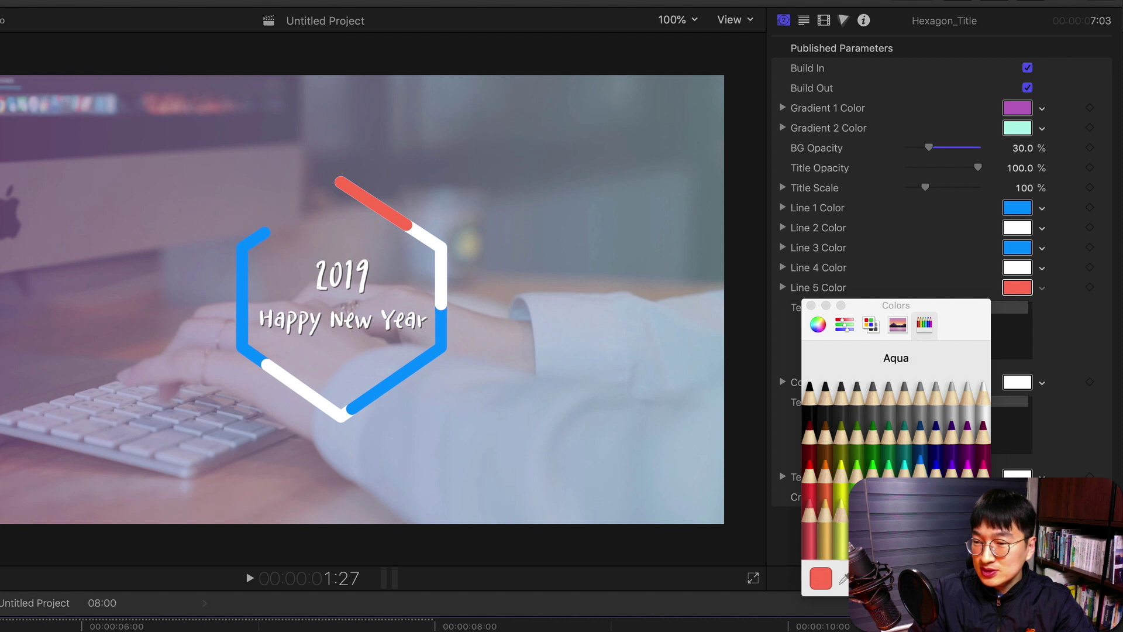
pyautogui.click(920, 462)
pyautogui.click(809, 303)
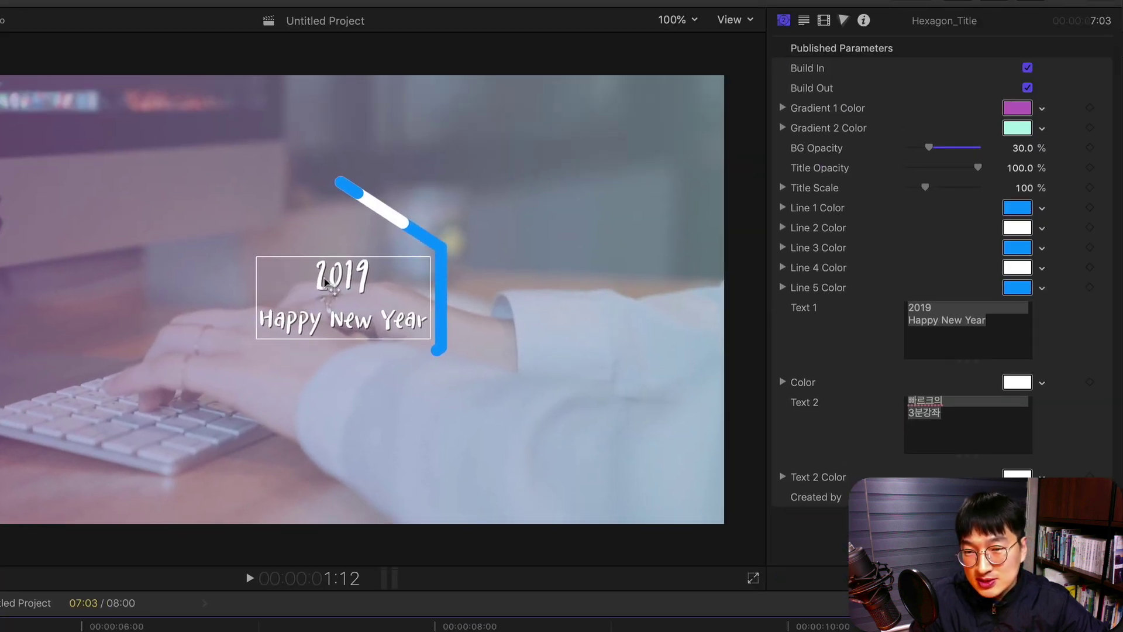
pyautogui.click(325, 282)
pyautogui.doubleClick(325, 281)
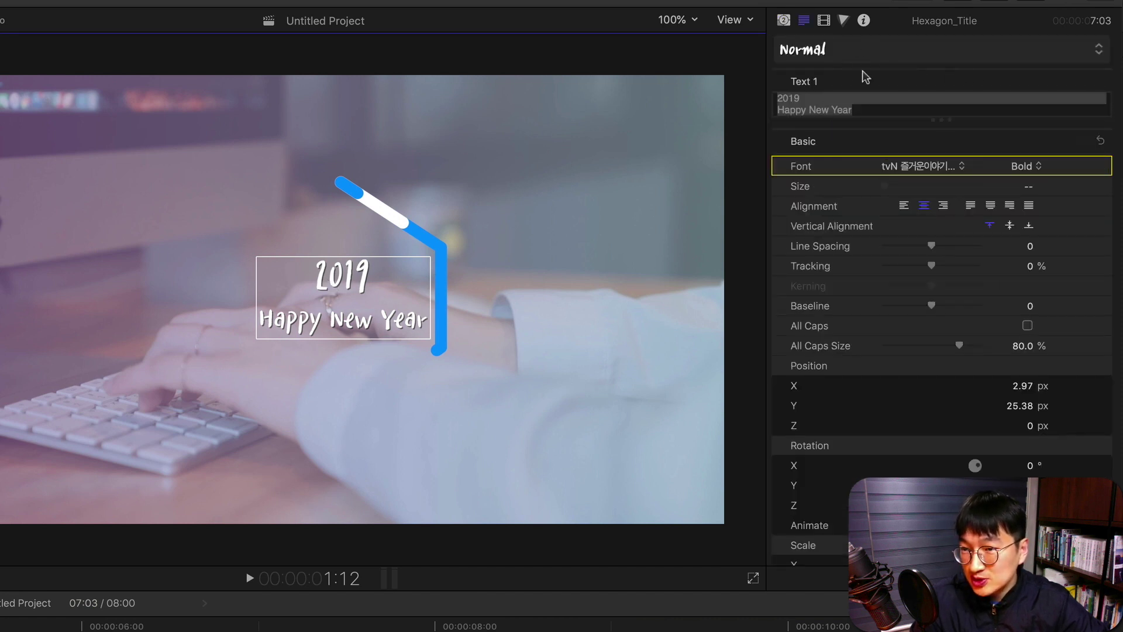
pyautogui.scroll(-5, 924, 423)
pyautogui.scroll(1, 924, 423)
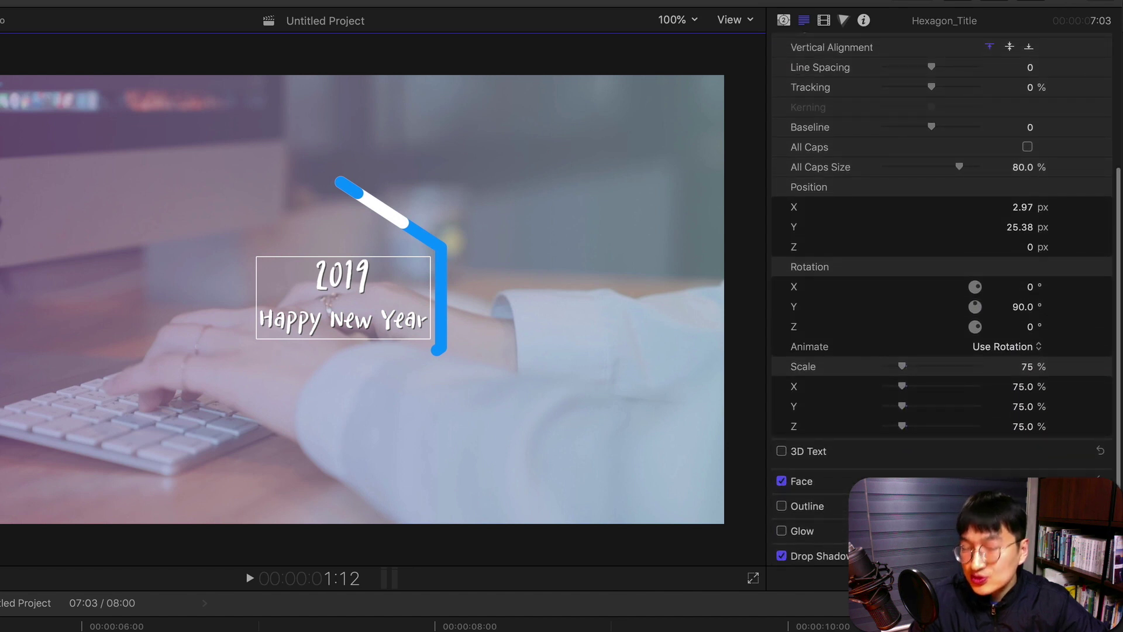
pyautogui.press('space')
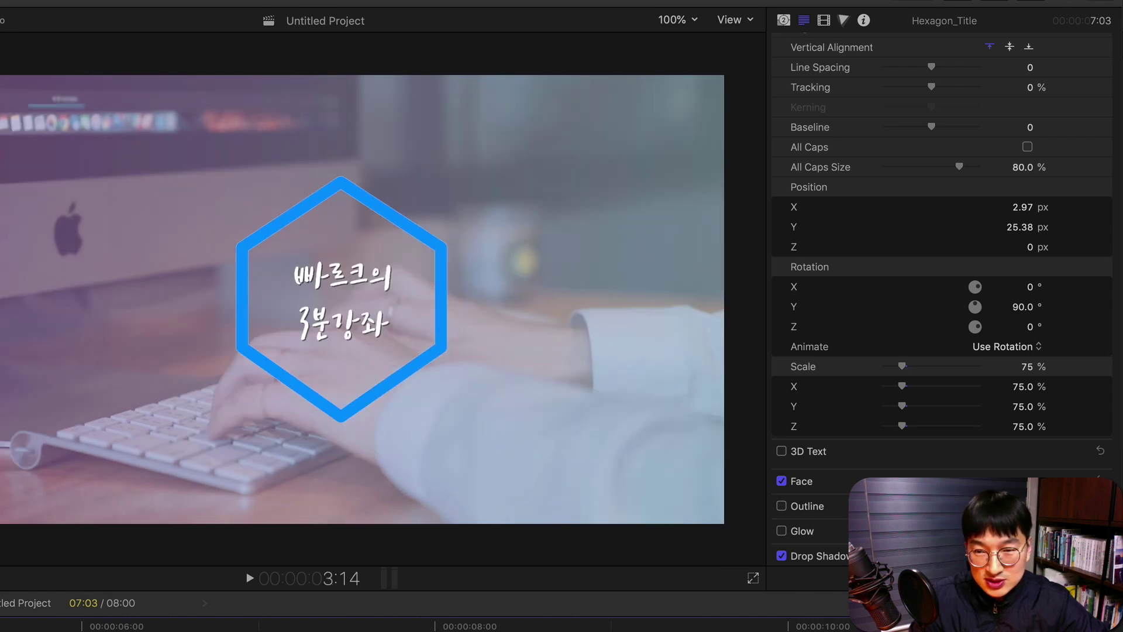
pyautogui.click(373, 282)
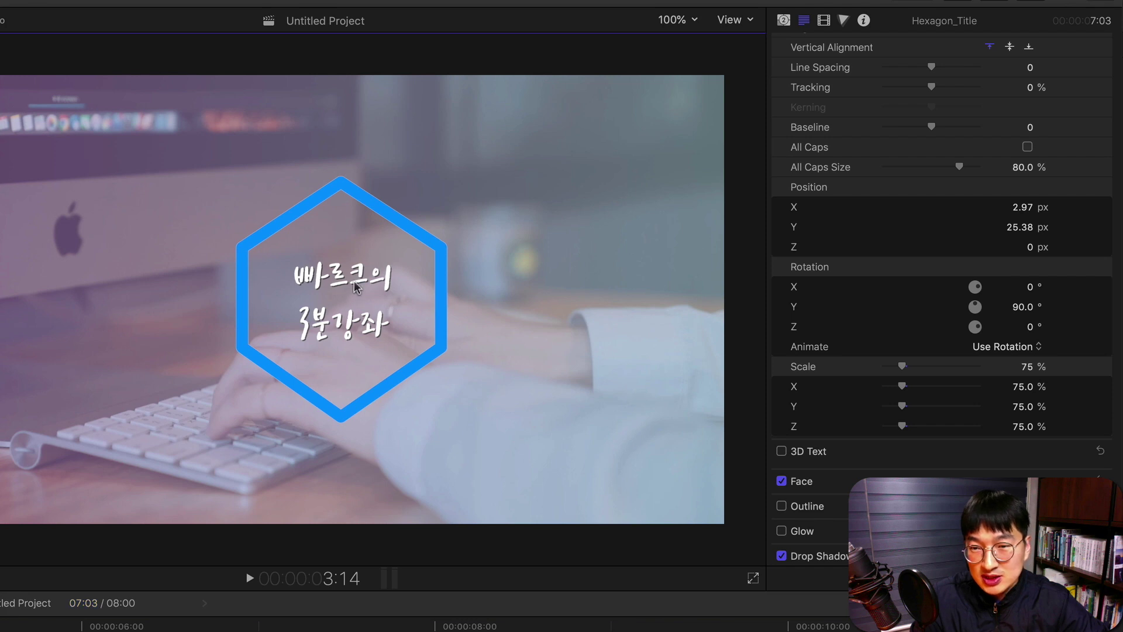
pyautogui.click(373, 282)
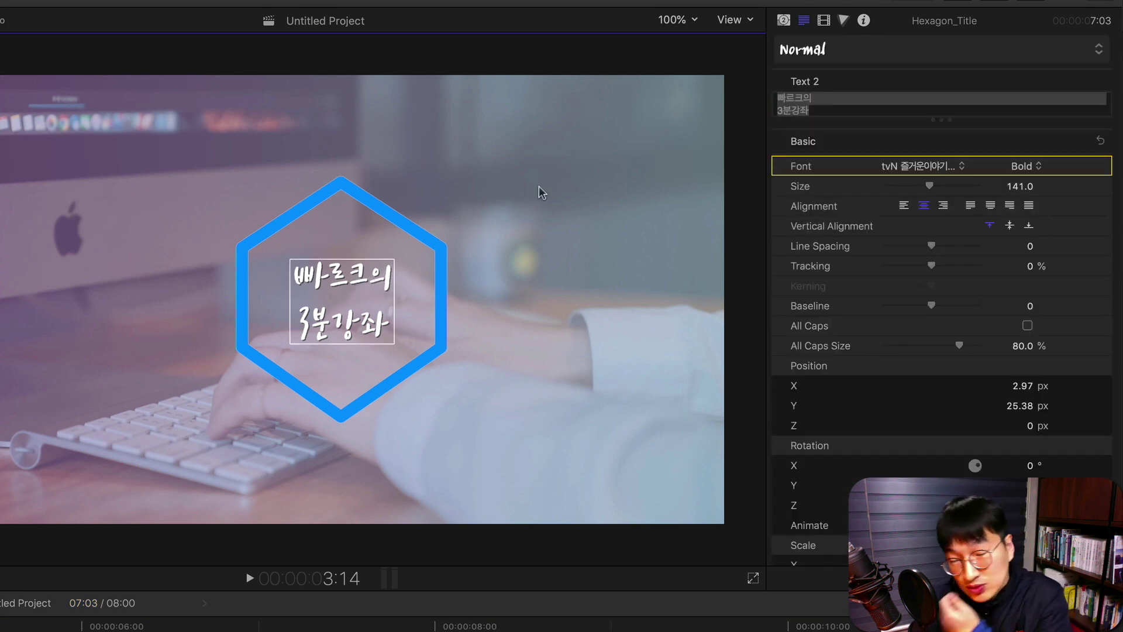
pyautogui.click(783, 20)
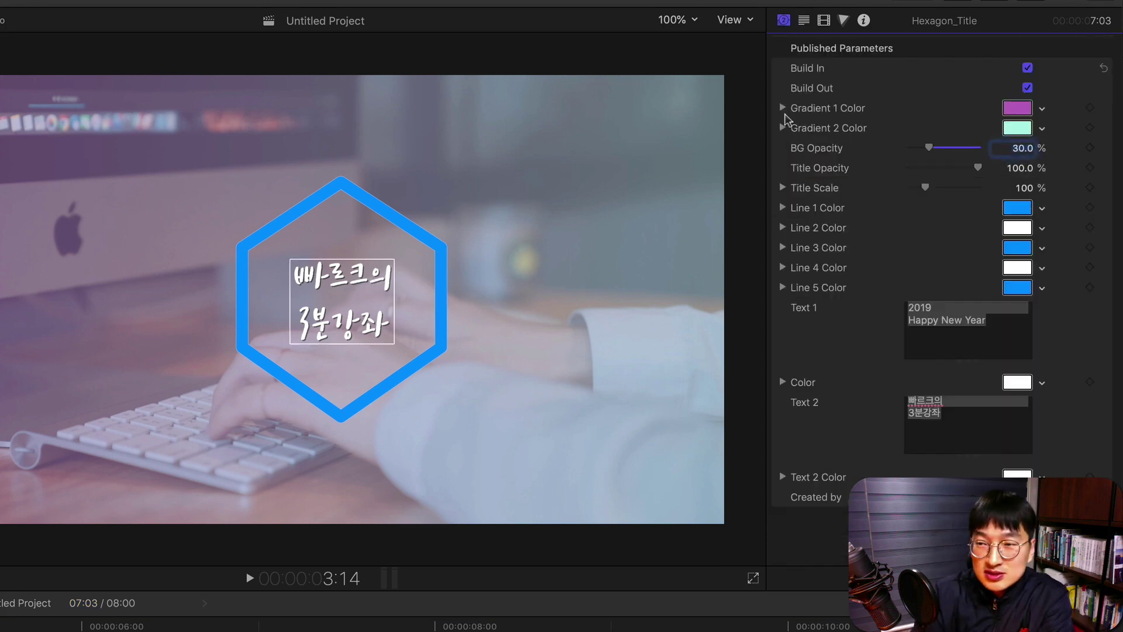